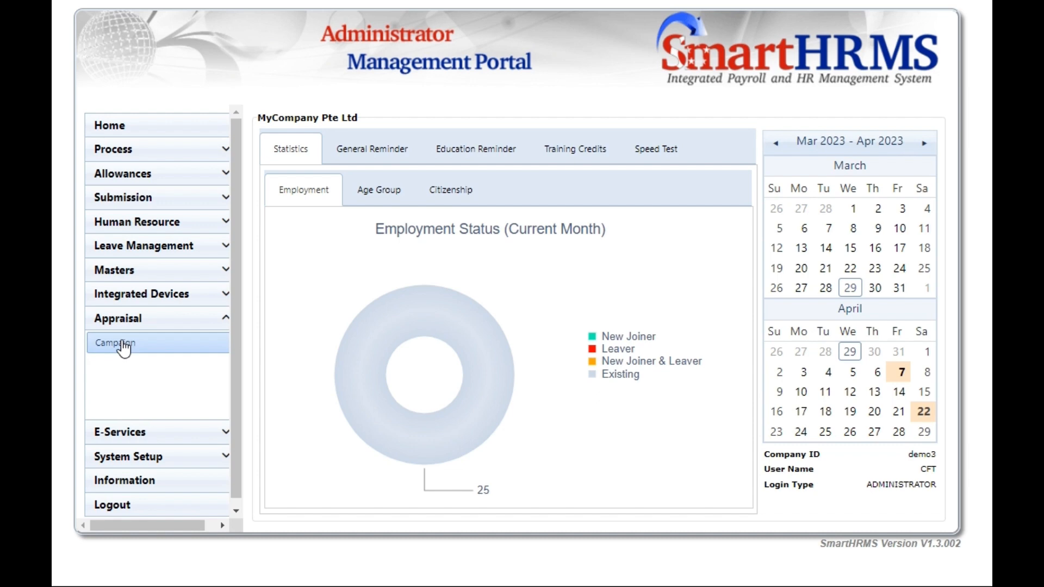
View the appraisal campaign list and the blank new-campaign form, leaving the form without saving
left_click(122, 344)
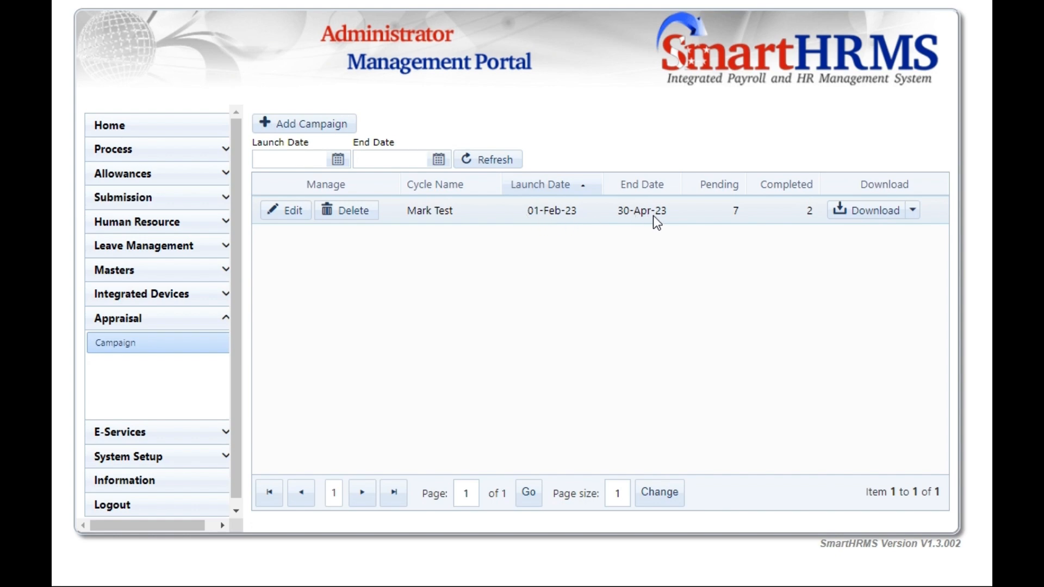
left_click(344, 125)
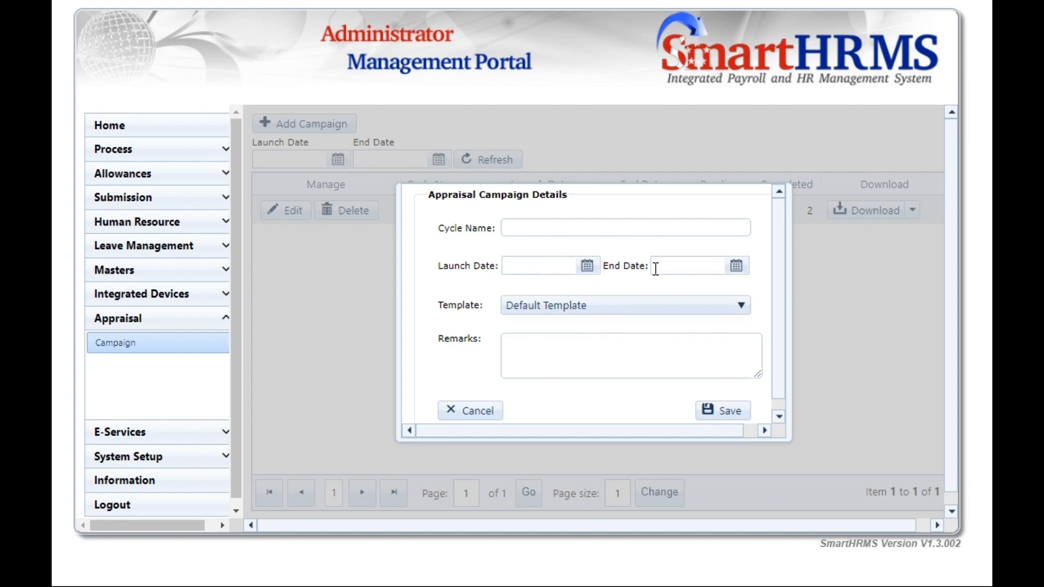
left_click(491, 412)
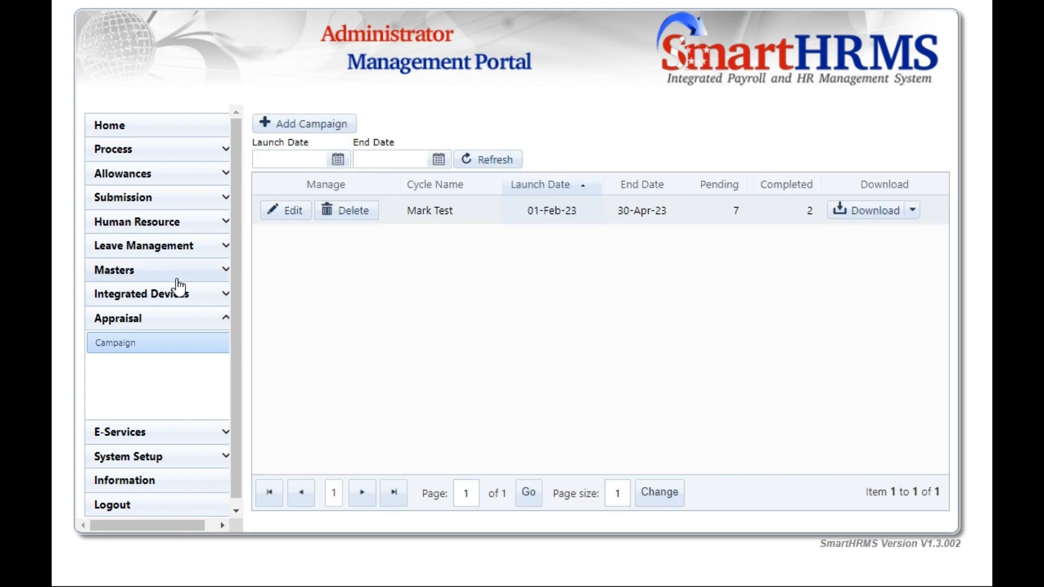
Open the e-User account with user ID ea1 to review its e-approval configuration, and close it without saving
left_click(163, 429)
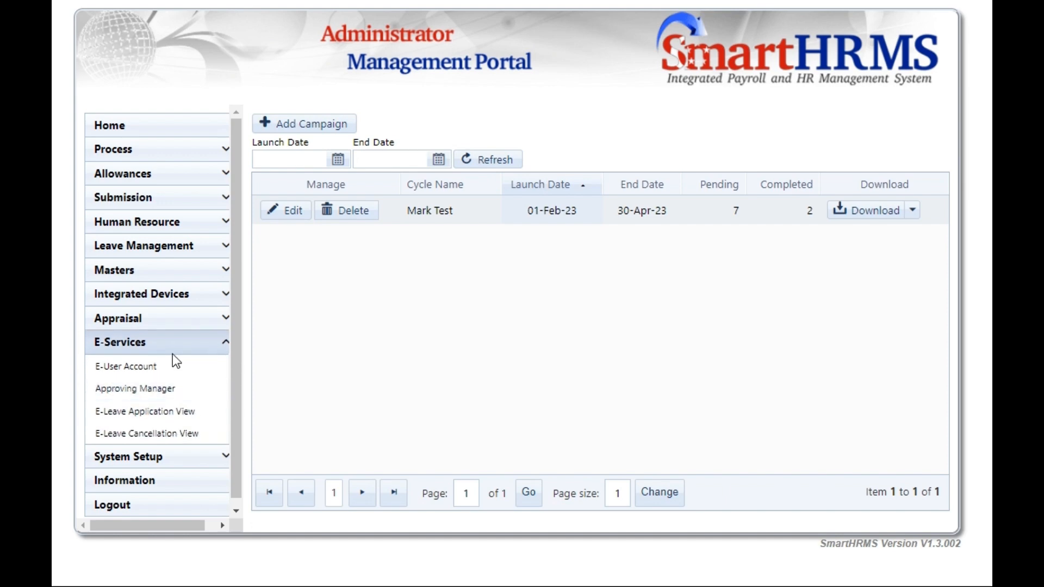
left_click(163, 374)
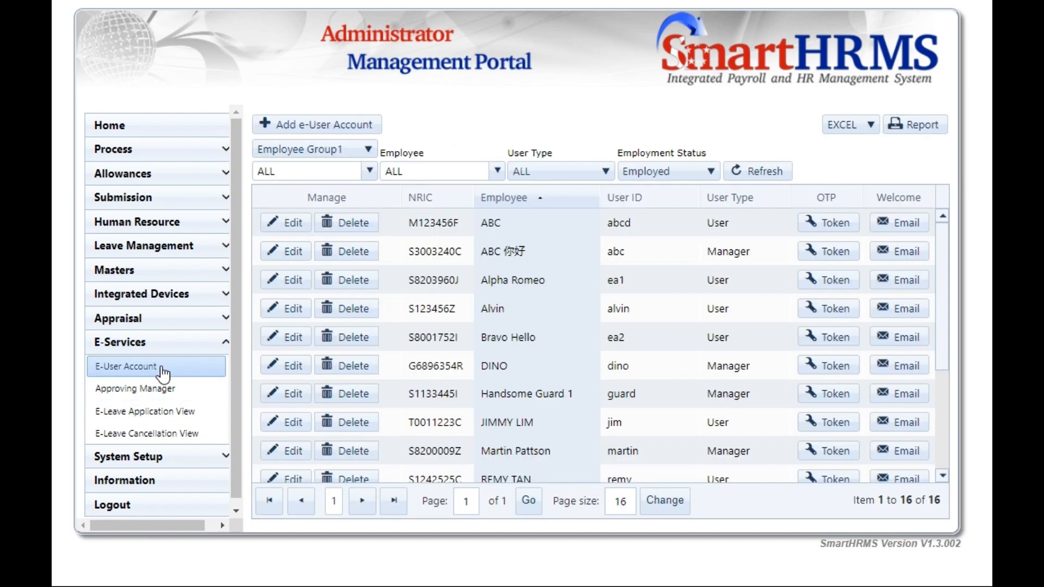
left_click(284, 283)
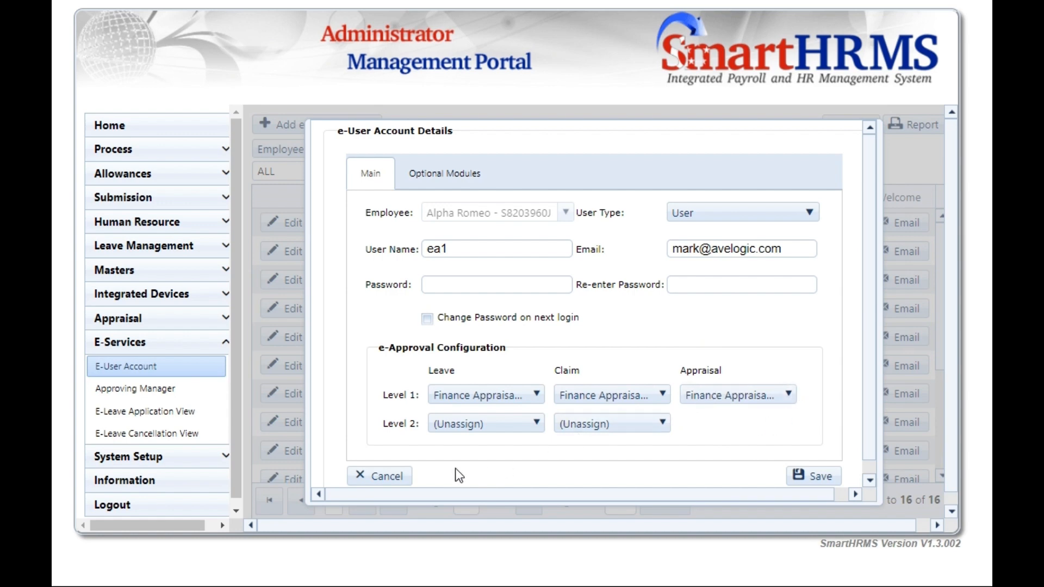
left_click(408, 475)
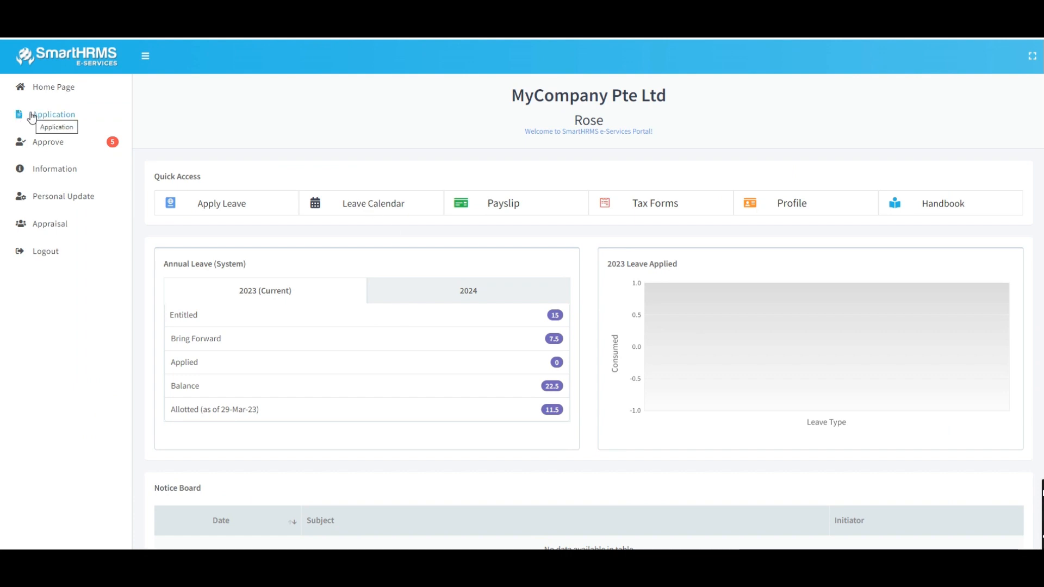
In the SmartHRMS E-Services portal, open the pending Mark Test self-appraisal
left_click(56, 234)
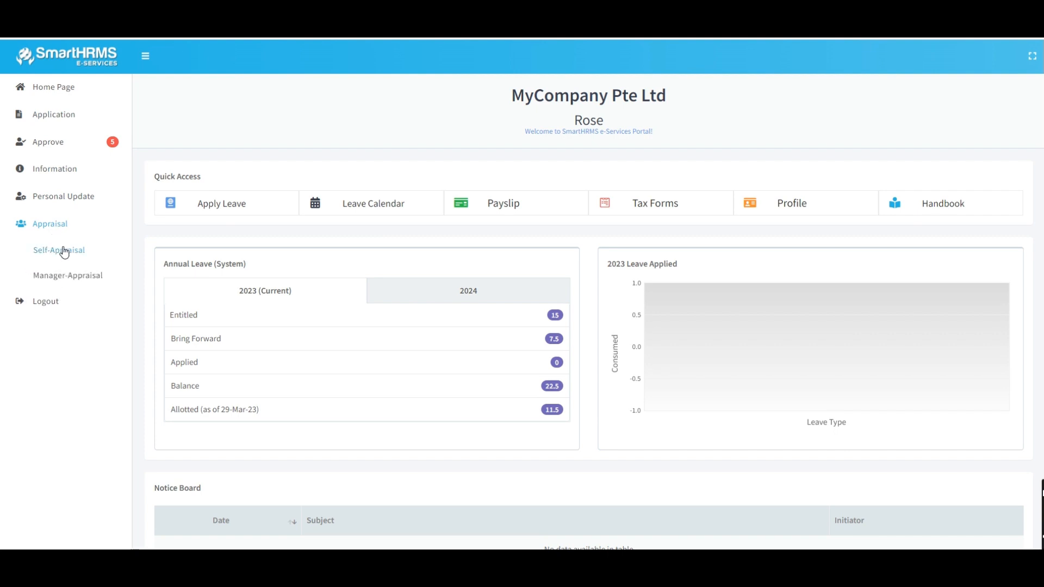
left_click(63, 251)
left_click(62, 251)
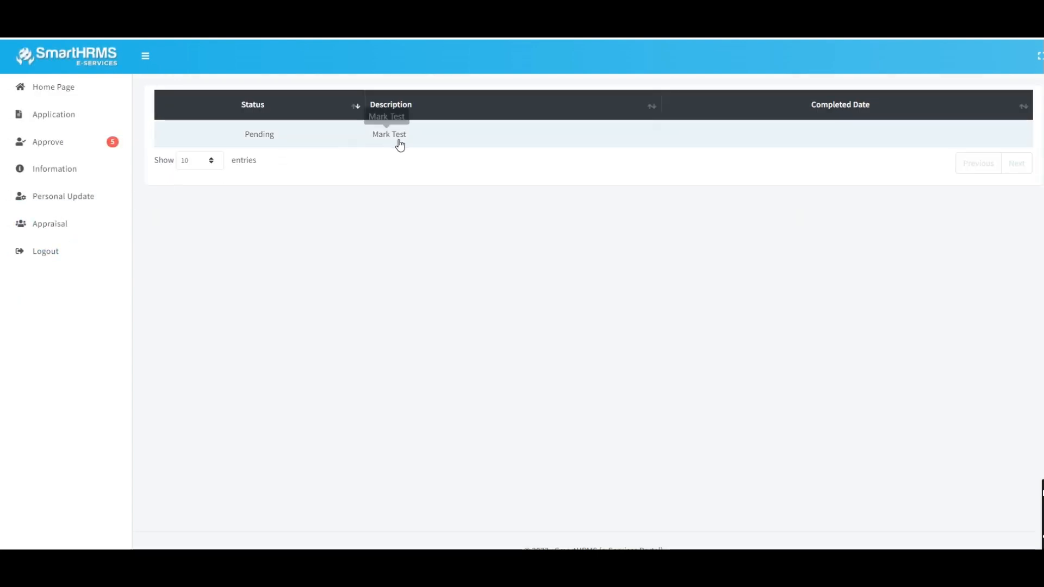
left_click(400, 139)
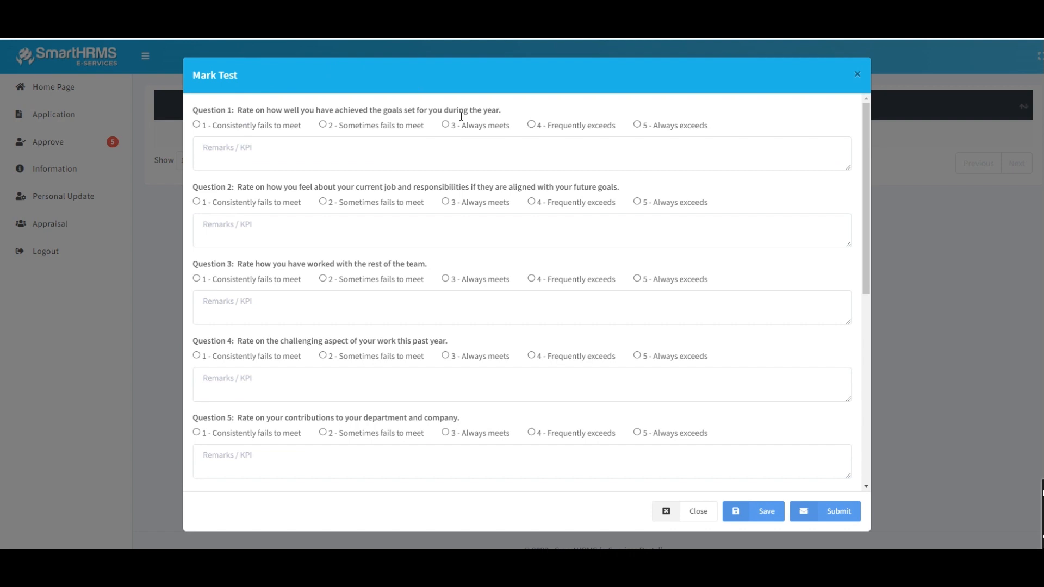
Rate Question 1 as 4 - Frequently exceeds and save the self-appraisal without adding remarks
left_click(531, 124)
left_click(270, 151)
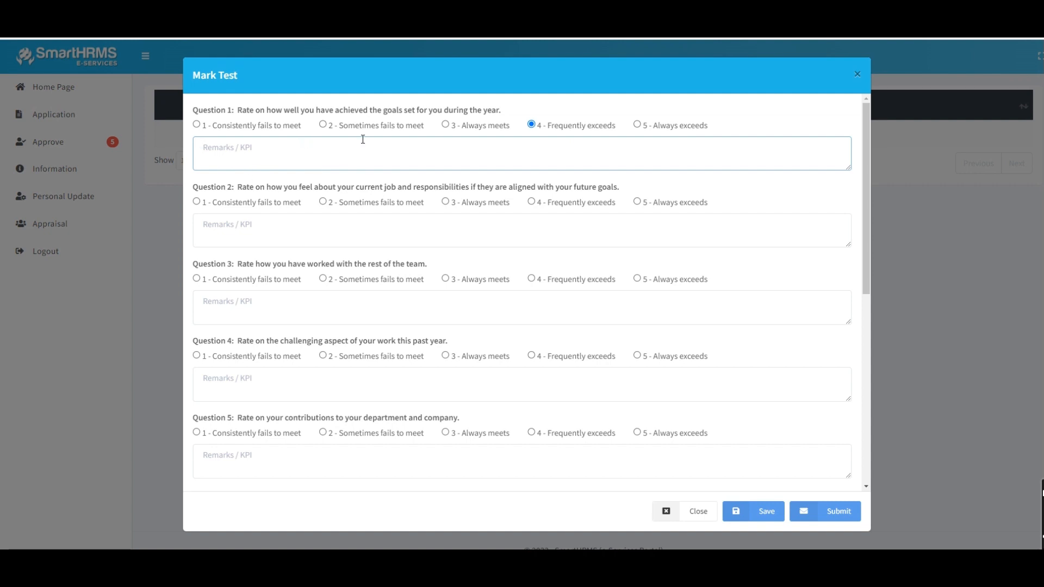
left_click(288, 230)
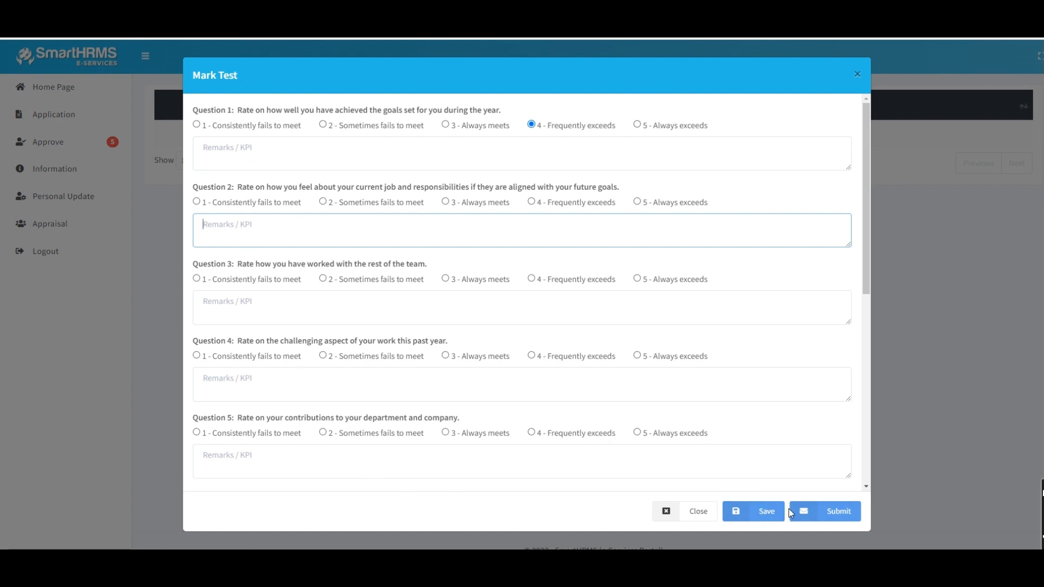
left_click(761, 513)
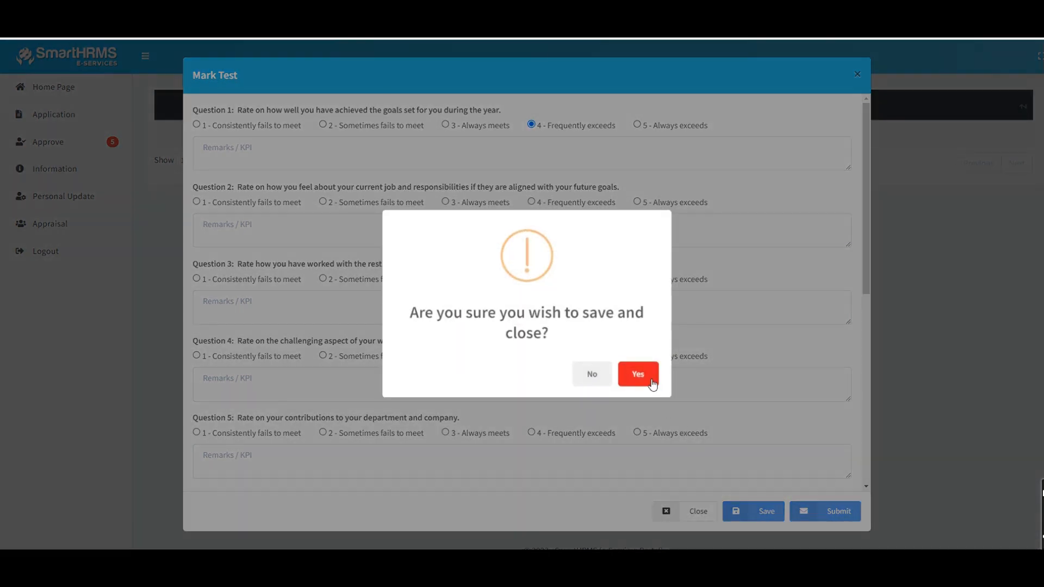
left_click(648, 379)
left_click(644, 372)
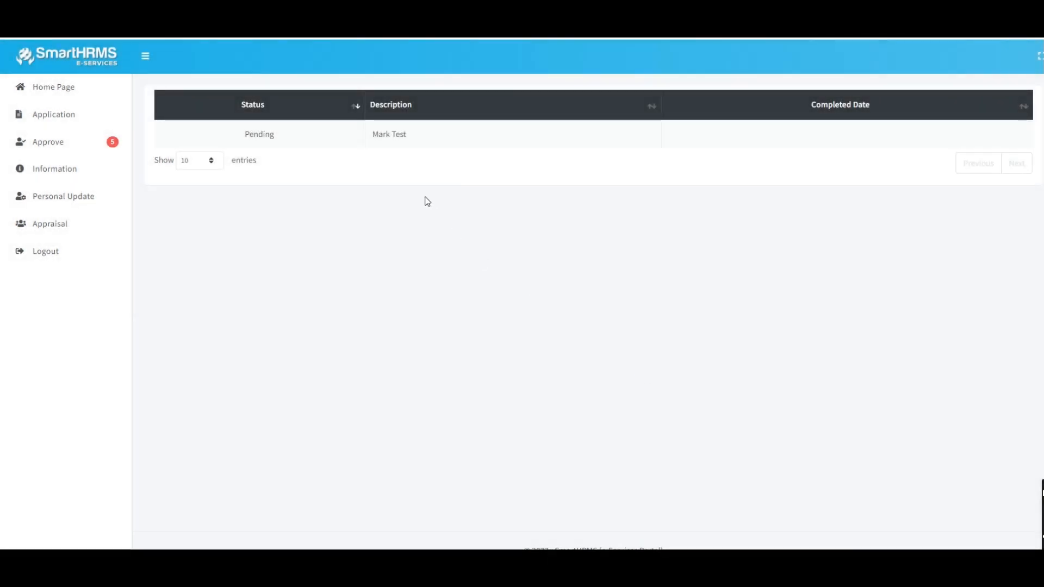
Reopen the Mark Test self-appraisal, try to submit it, and close the form after checking its required questions
left_click(325, 143)
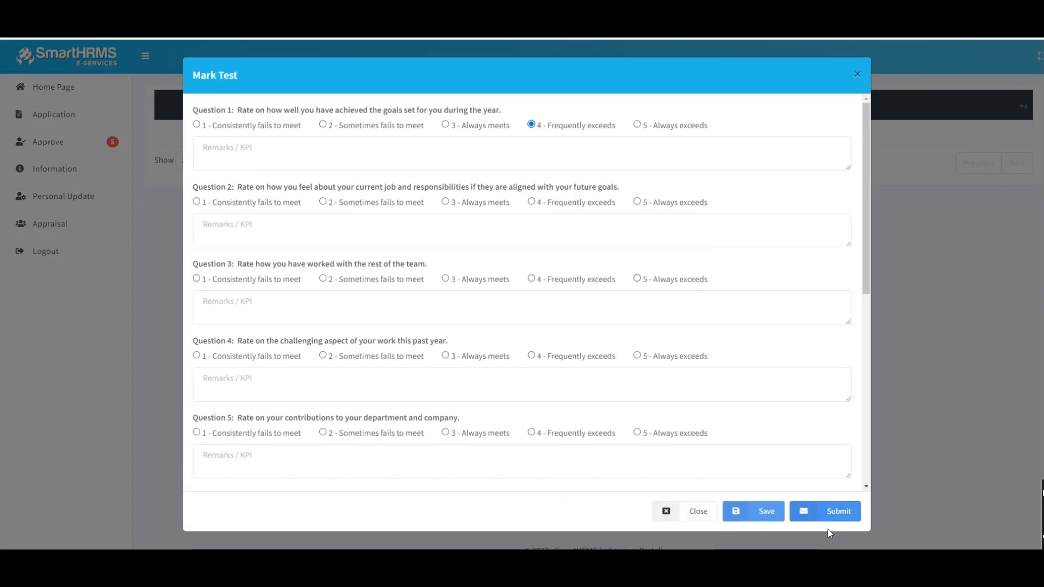
left_click(833, 514)
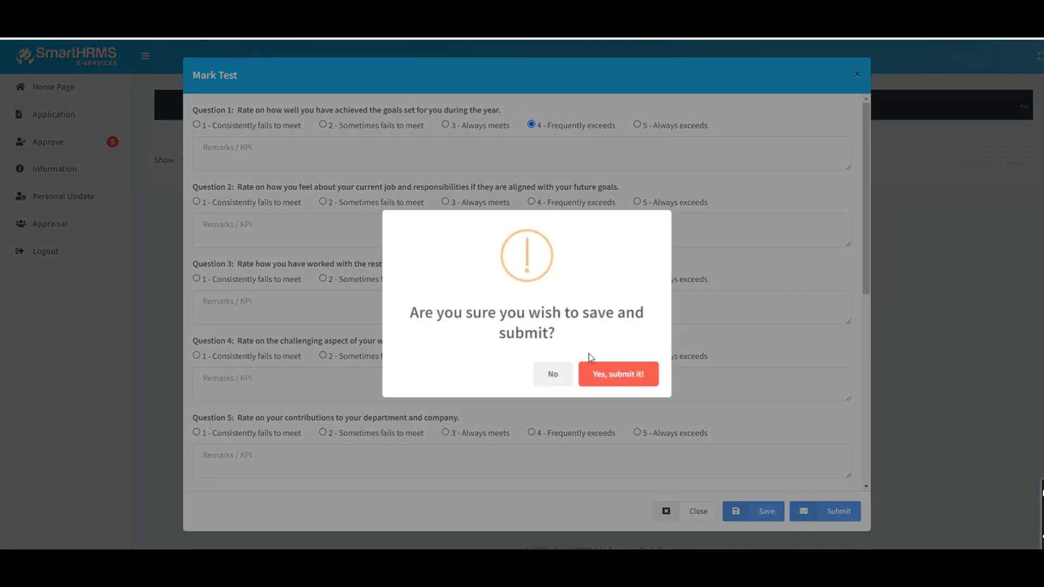
left_click(618, 373)
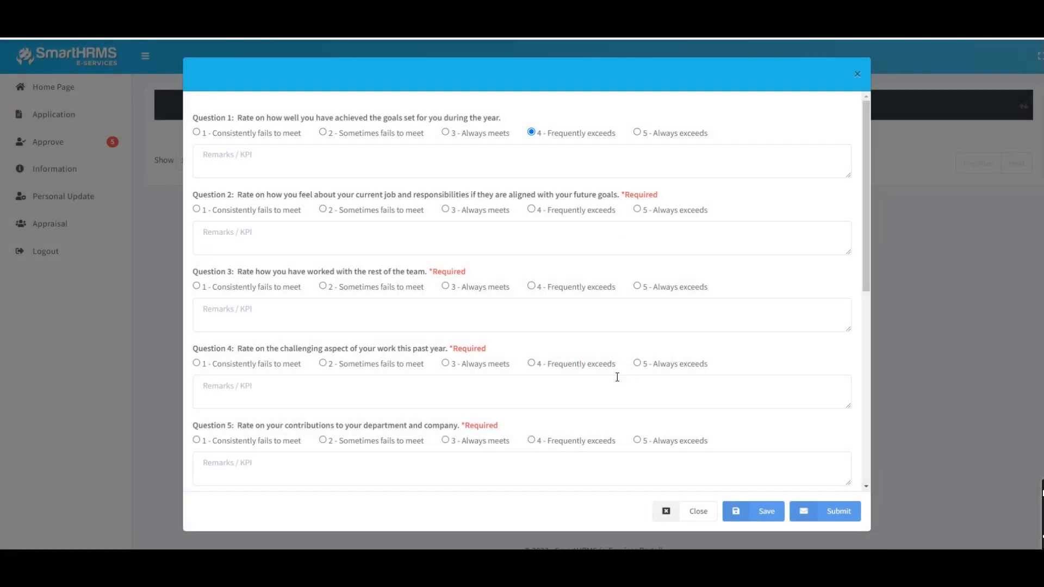
scroll(530, 271, "down", 6)
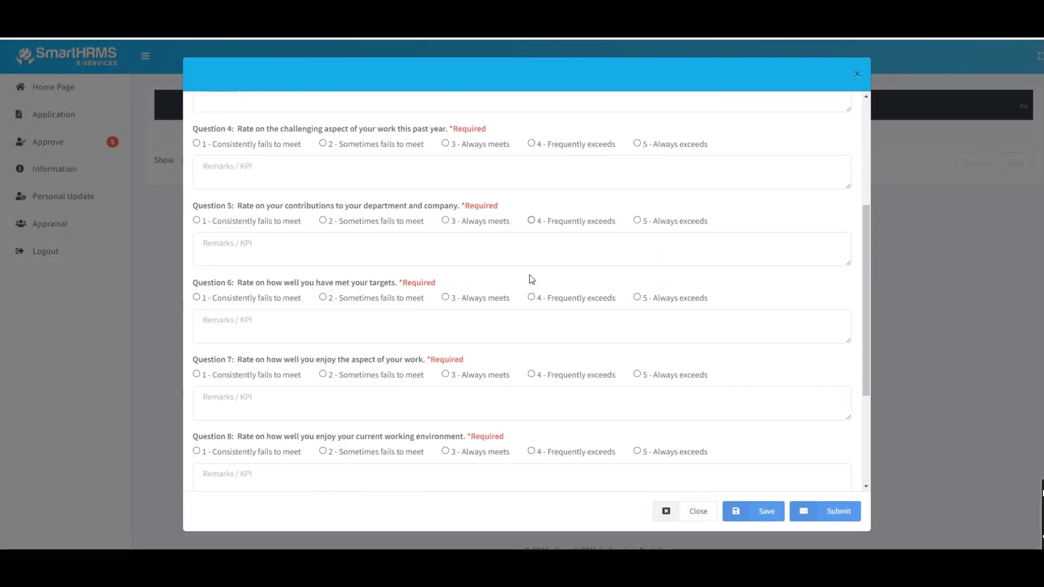
scroll(532, 284, "down", 2)
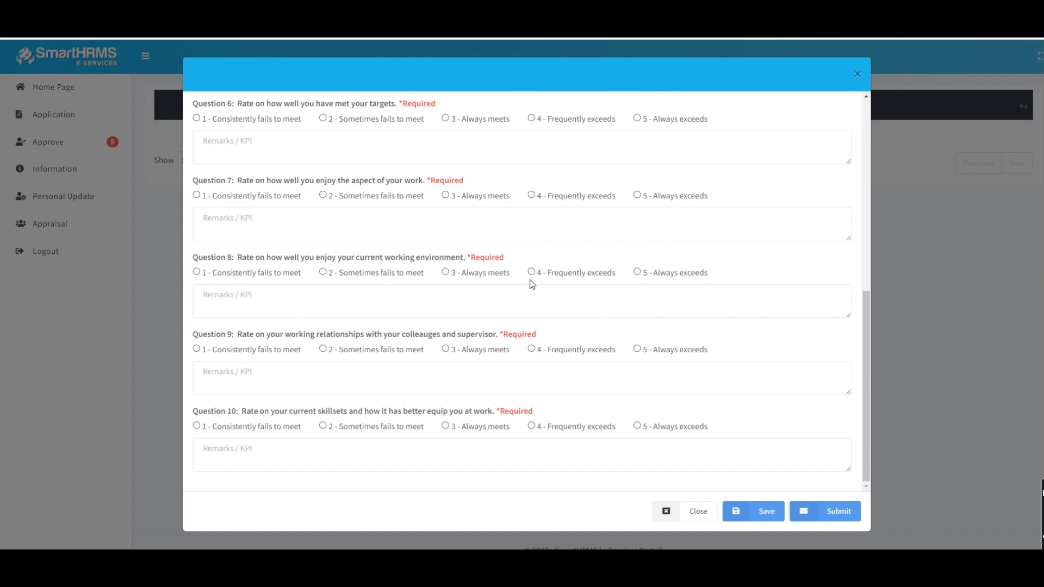
scroll(532, 284, "up", 8)
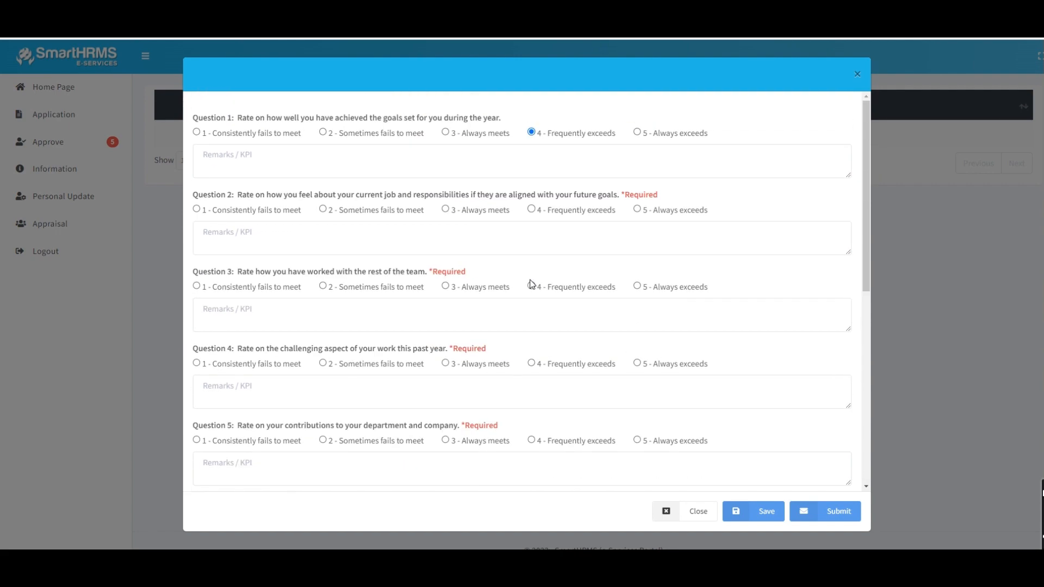
left_click(697, 517)
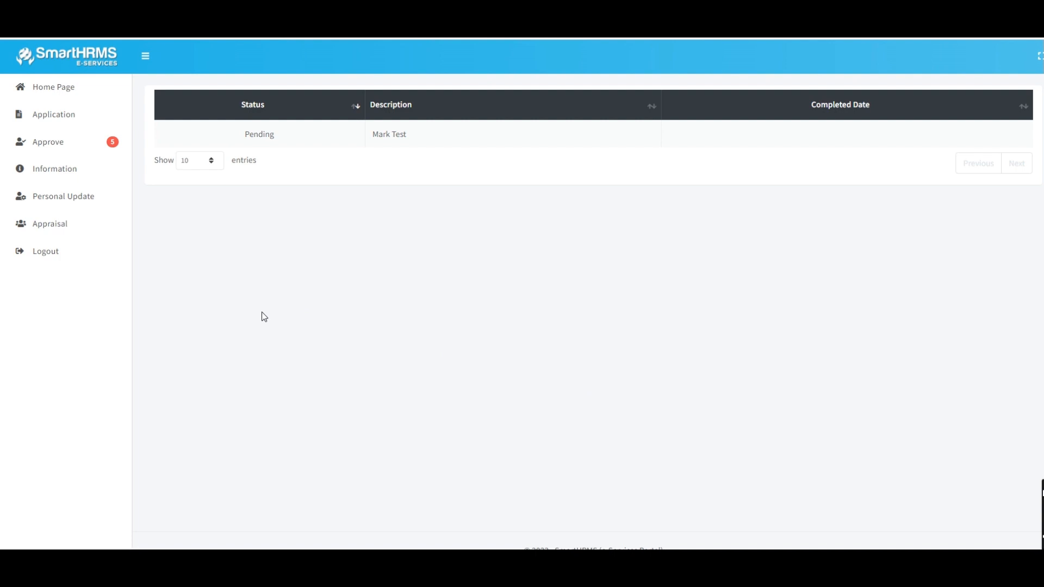
Open the employee's pending Mark Test appraisal from the manager appraisals
left_click(70, 222)
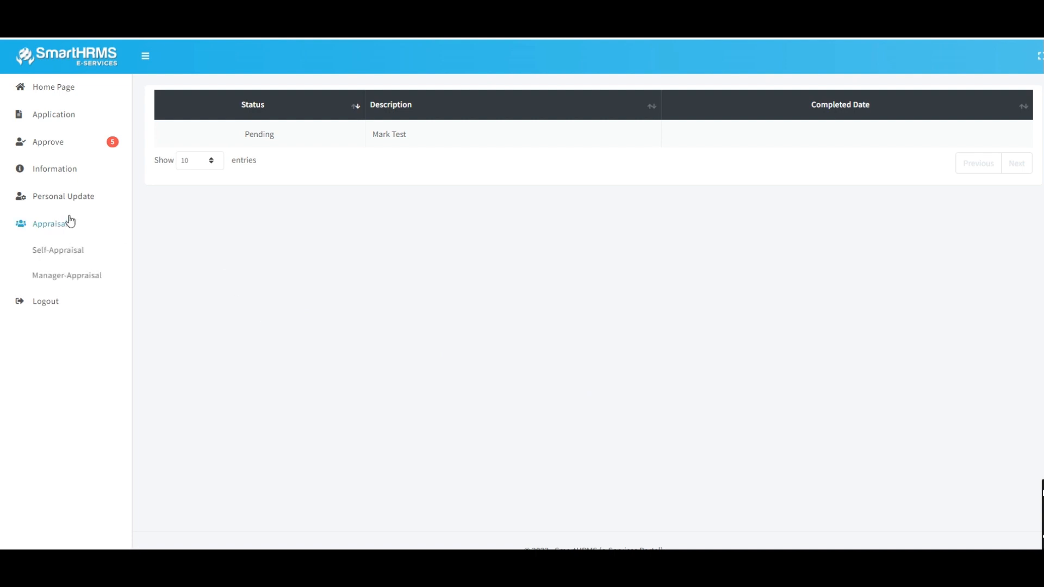
left_click(72, 282)
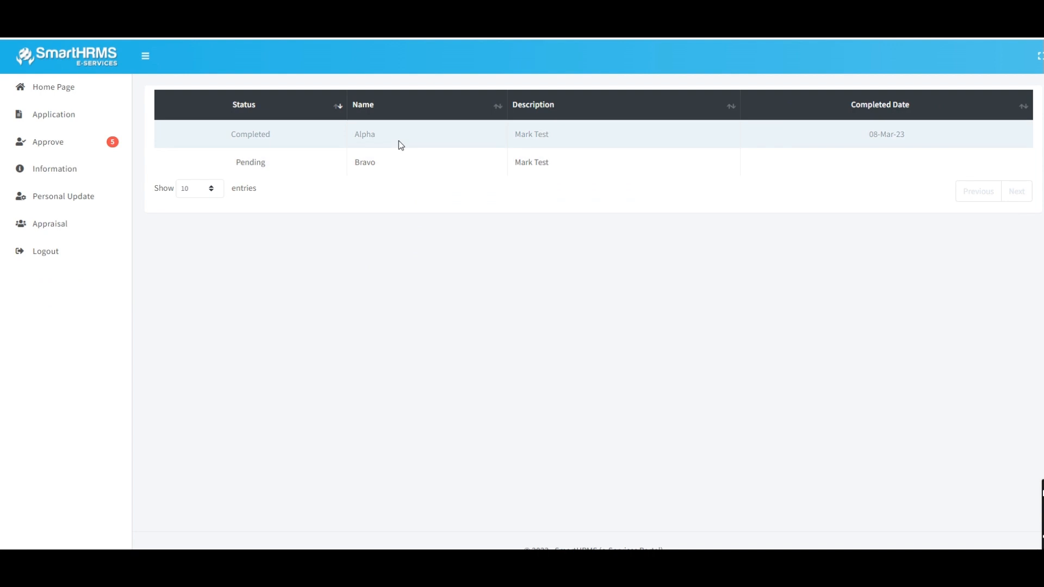
left_click(386, 173)
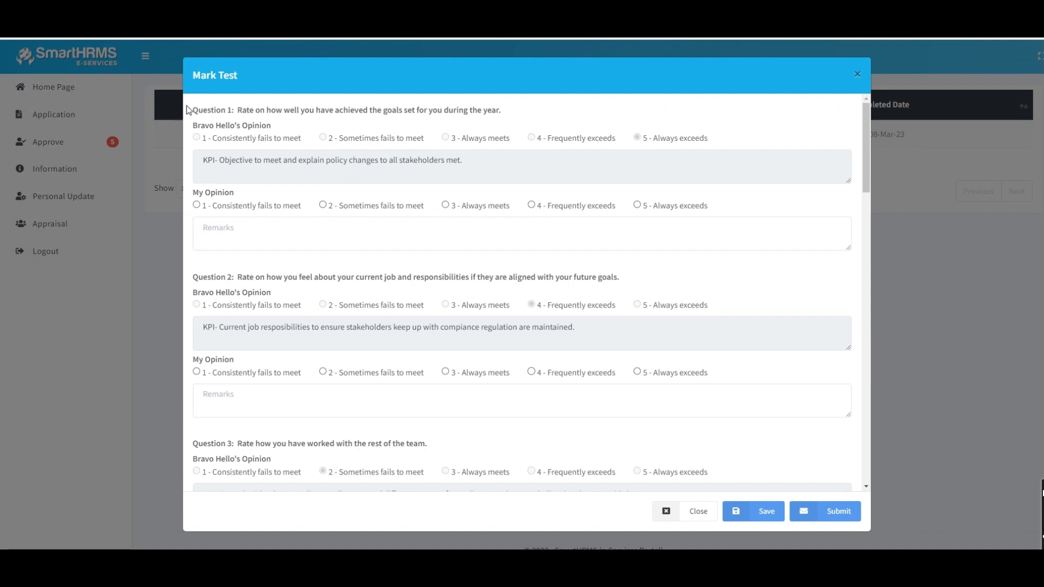
Review the employee's rating and KPI remark for Question 1 and give it a manager rating of 4 - Frequently exceeds
left_click_drag(197, 123, 280, 133)
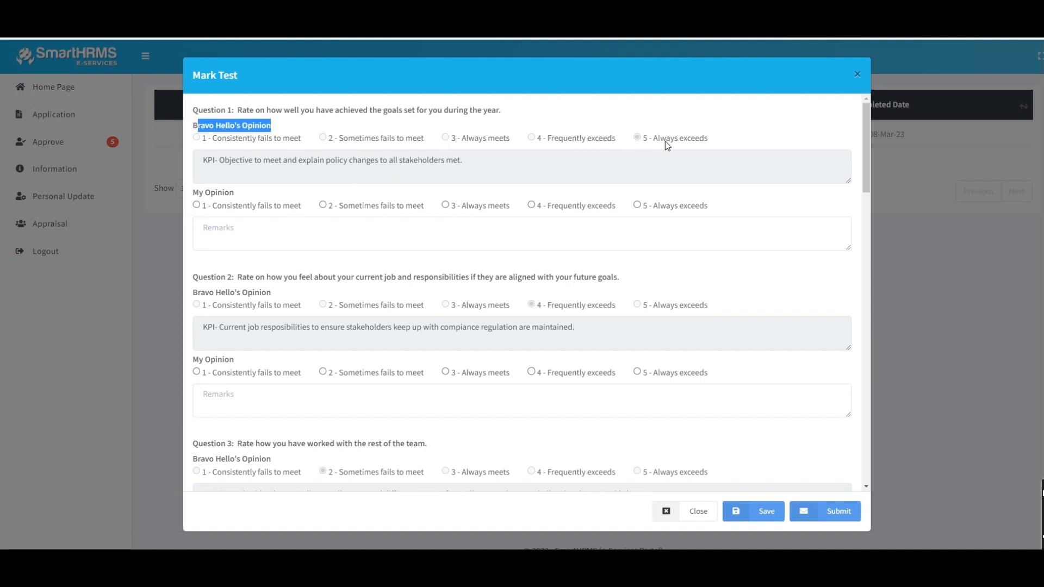
left_click_drag(489, 162, 210, 170)
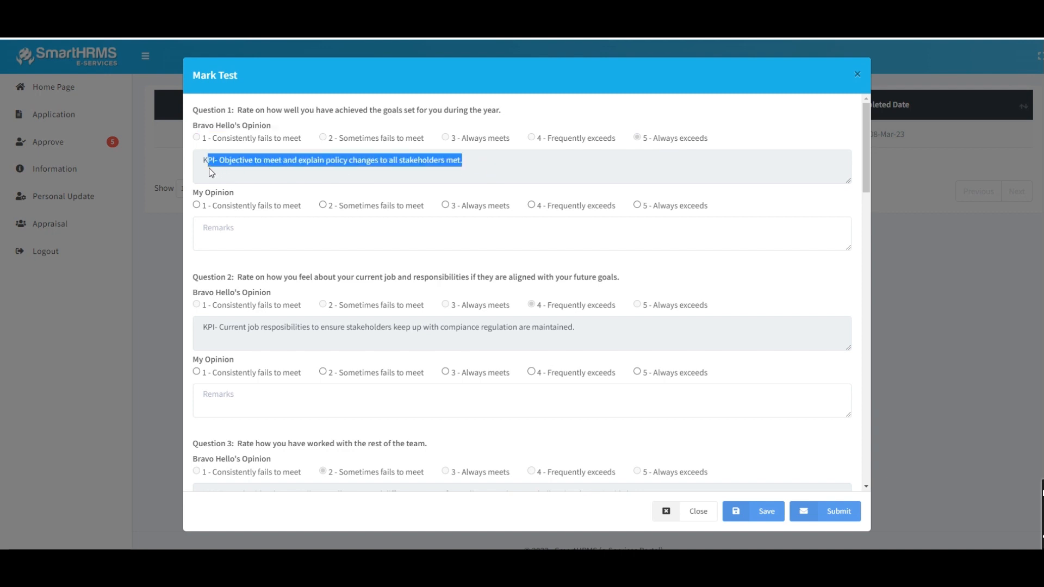
left_click(381, 221)
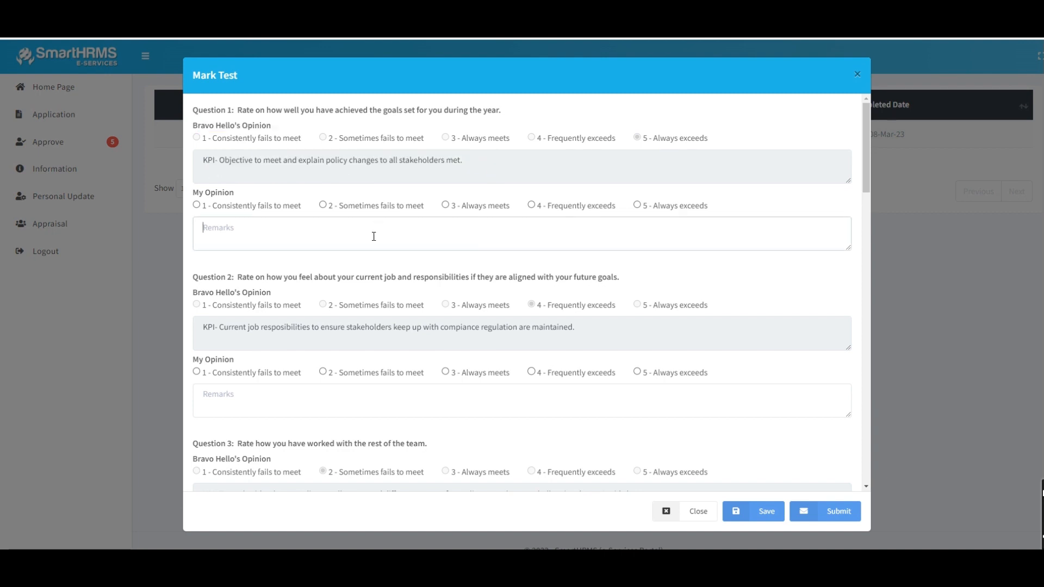
left_click(532, 205)
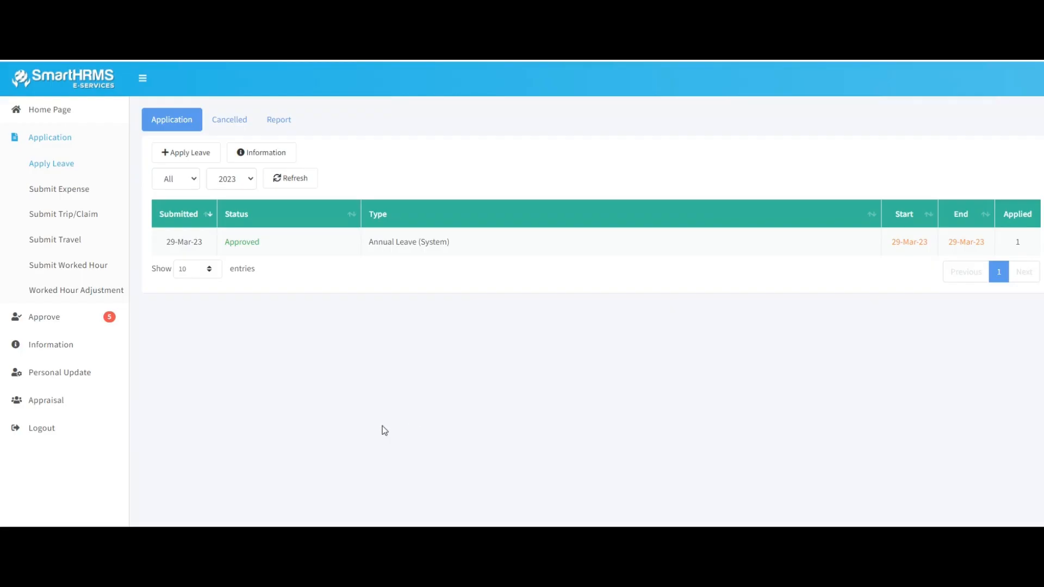
Go back to the manager appraisals and reopen the pending Mark Test entry
left_click(107, 403)
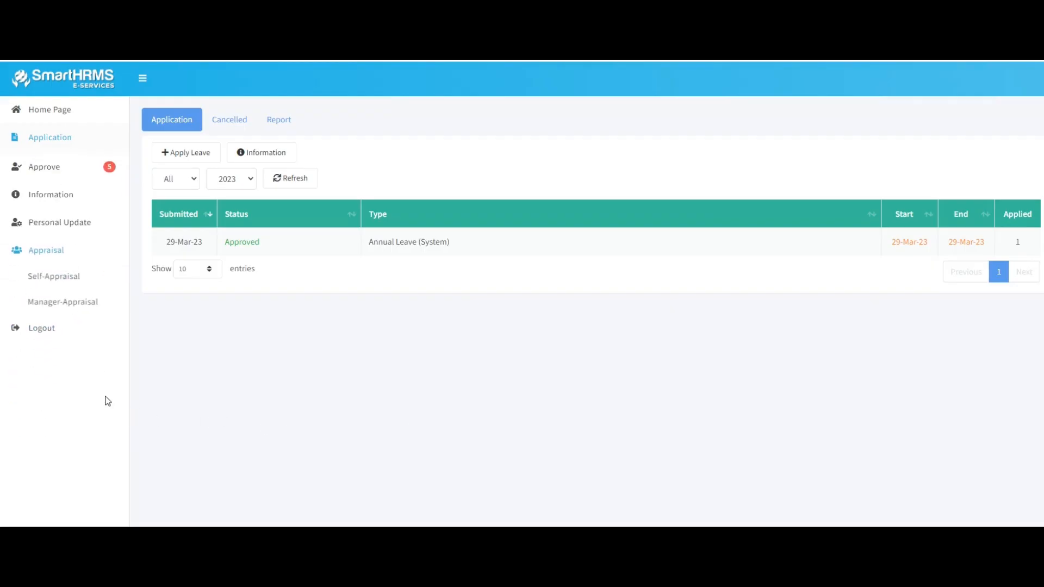
left_click(71, 300)
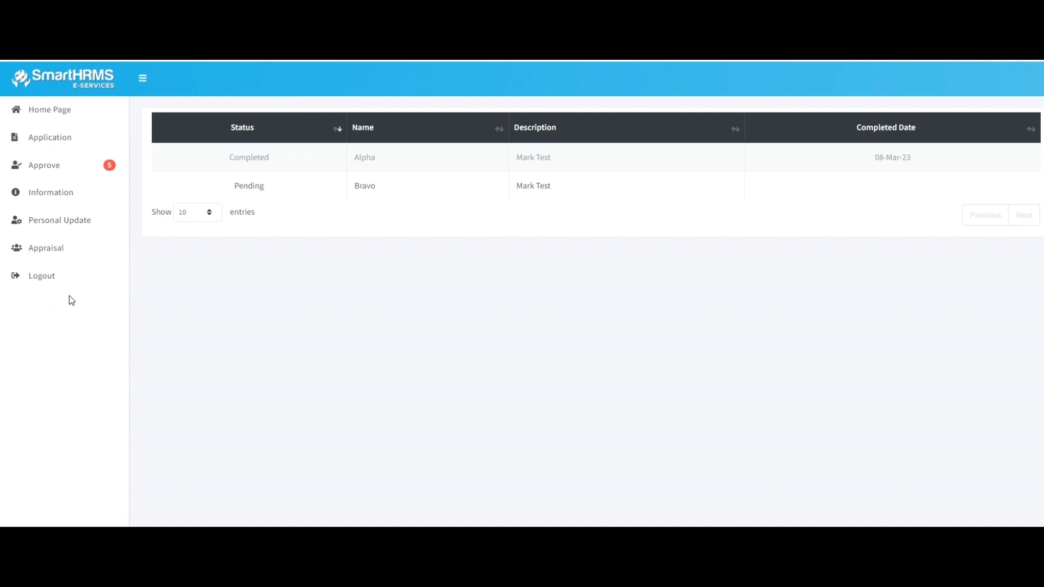
left_click(321, 190)
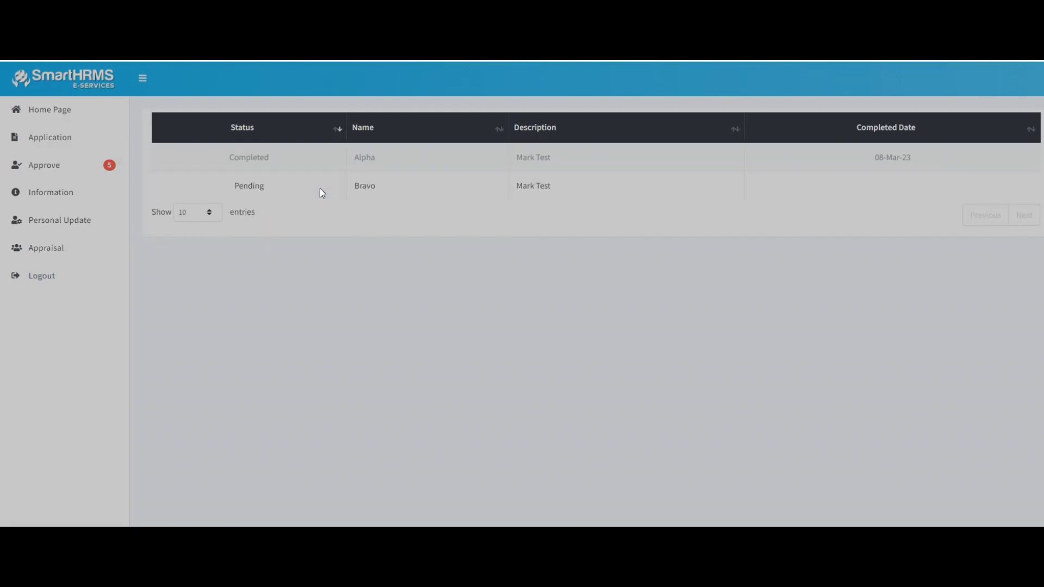
Look over the employee's answers, rate Question 1 as 3 - Always meets under My Opinion, and place the cursor in its remarks
scroll(370, 246, "down", 3)
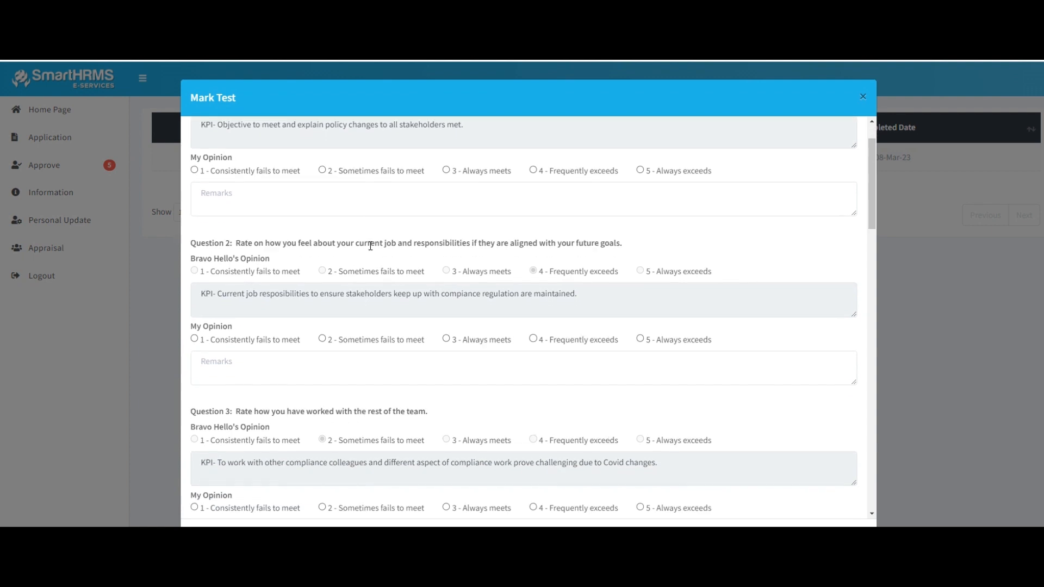
scroll(371, 245, "down", 2)
scroll(370, 246, "up", 2)
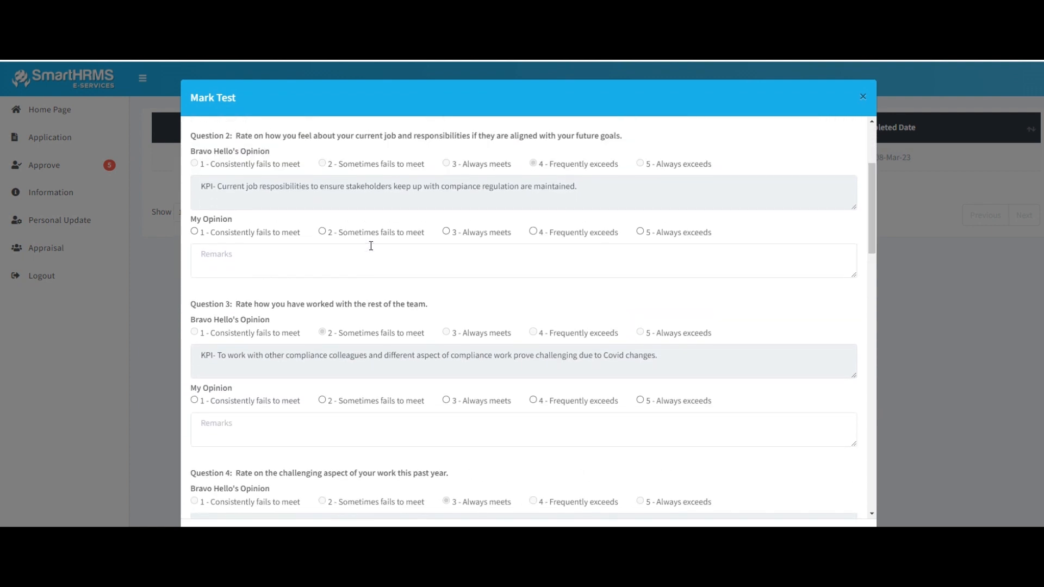
scroll(383, 279, "up", 3)
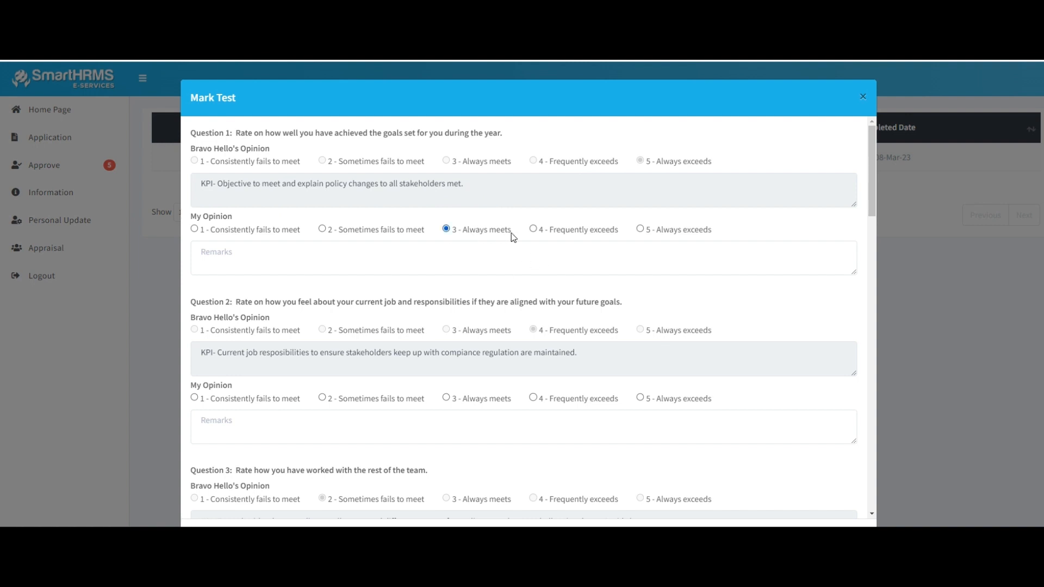
left_click(486, 269)
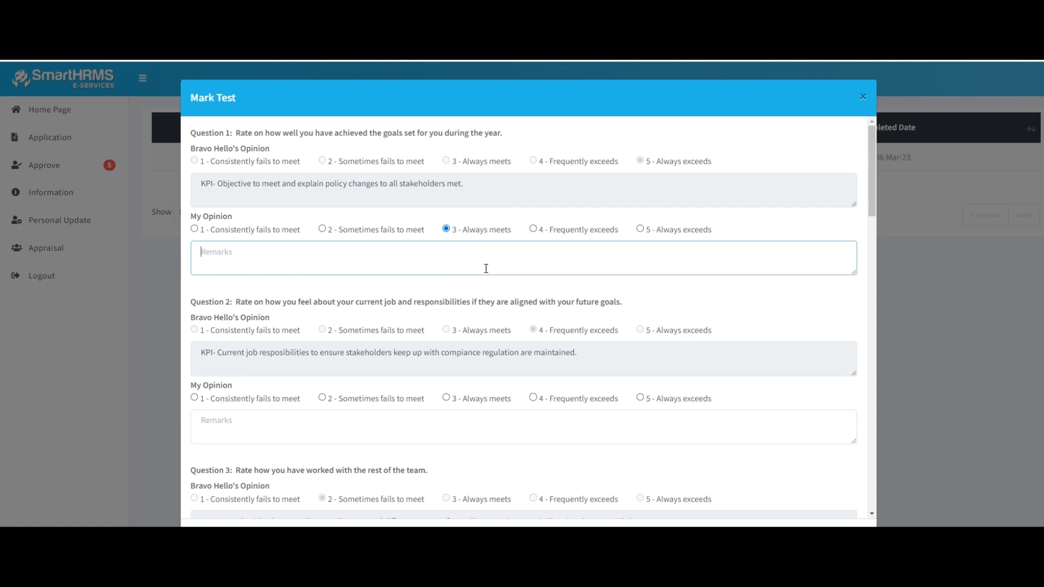
Enter the manager remark "Agreee" for Question 1, then save and close the Mark Test appraisal
type("Agreee")
scroll(781, 485, "down", 1)
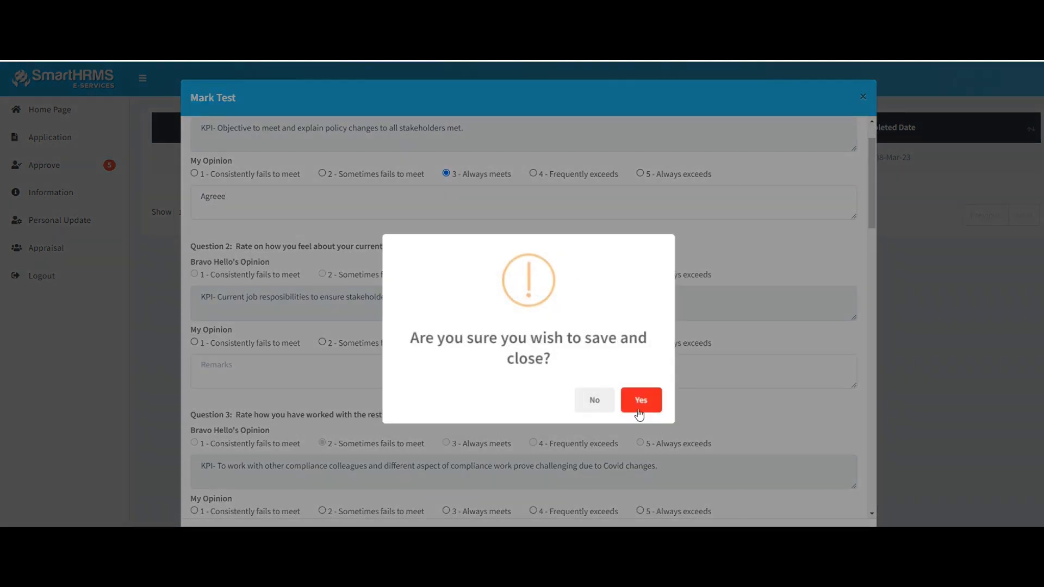
left_click(643, 400)
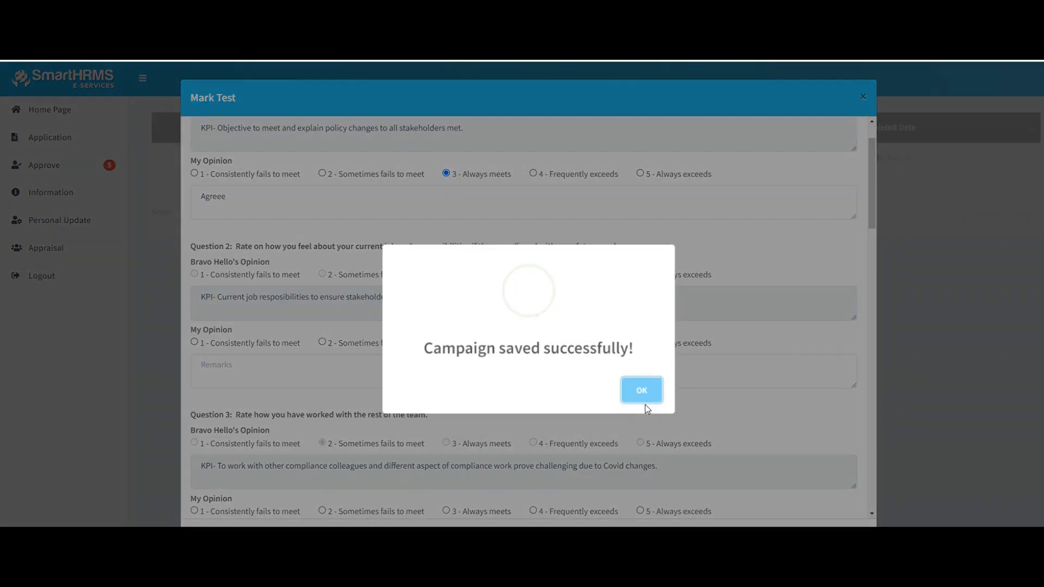
left_click(646, 398)
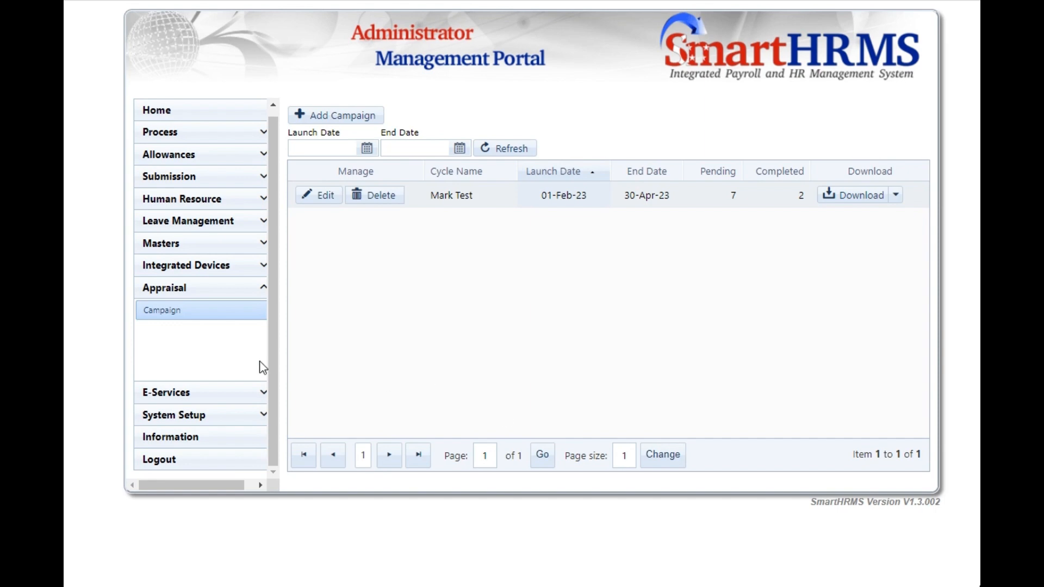
In the Administrator Management Portal, go to the appraisal campaigns, download the Mark Test campaign as a PDF and open it
left_click(159, 313)
left_click(895, 195)
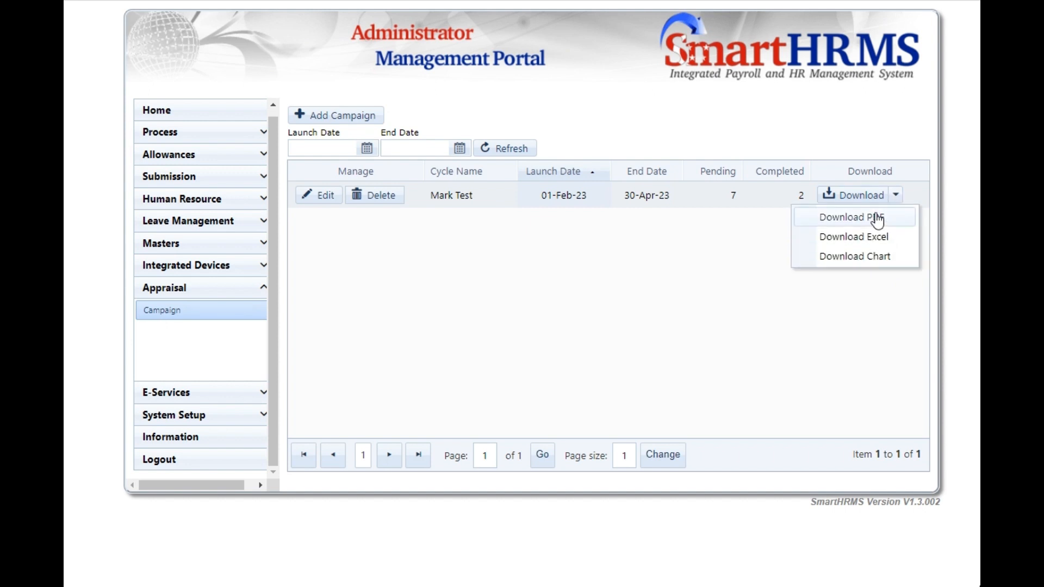
left_click(877, 217)
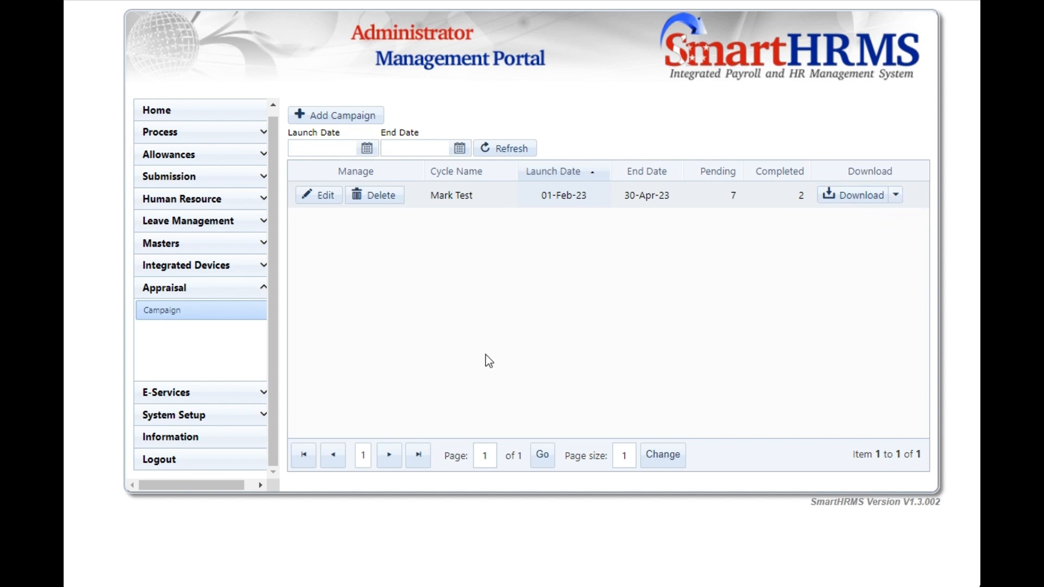
key("Return")
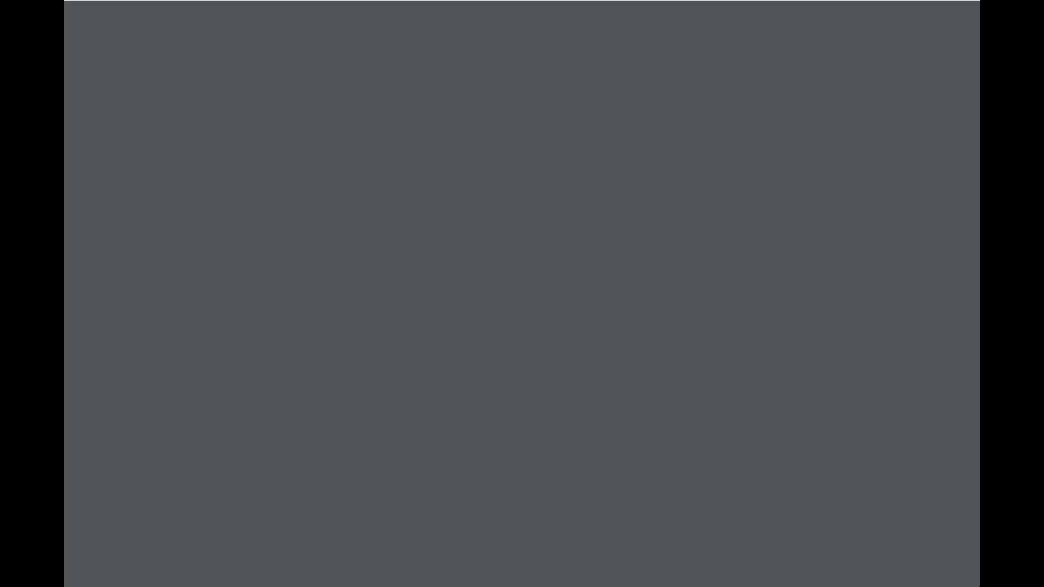
Examine the employee and manager ratings, remarks and totals in the PDF report, and return to the campaign list
scroll(433, 265, "down", 1)
scroll(433, 266, "down", 1)
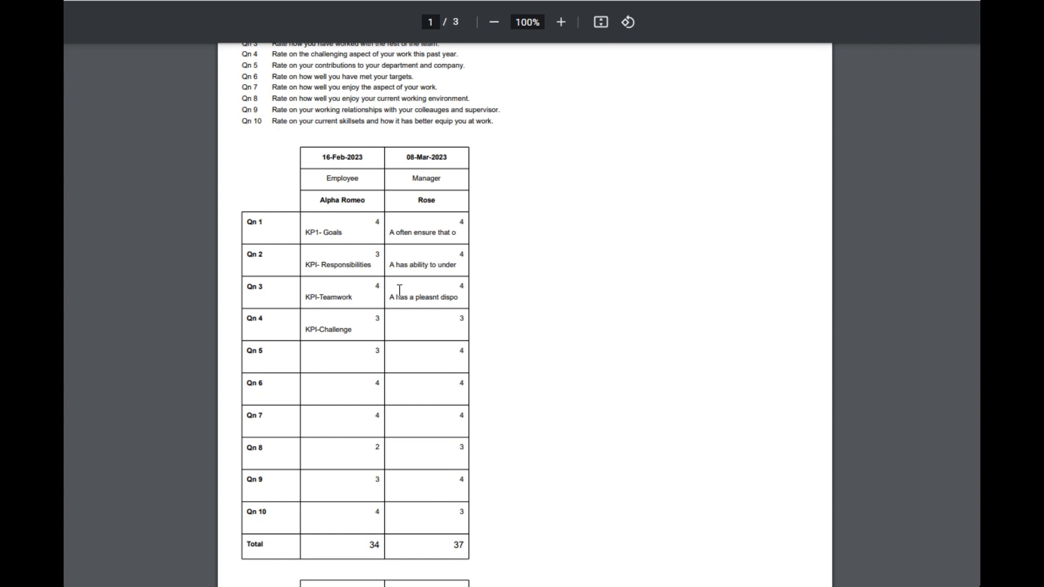
scroll(400, 288, "up", 2)
scroll(387, 316, "down", 2)
left_click_drag(362, 543, 382, 544)
left_click_drag(451, 542, 468, 547)
scroll(438, 451, "down", 2)
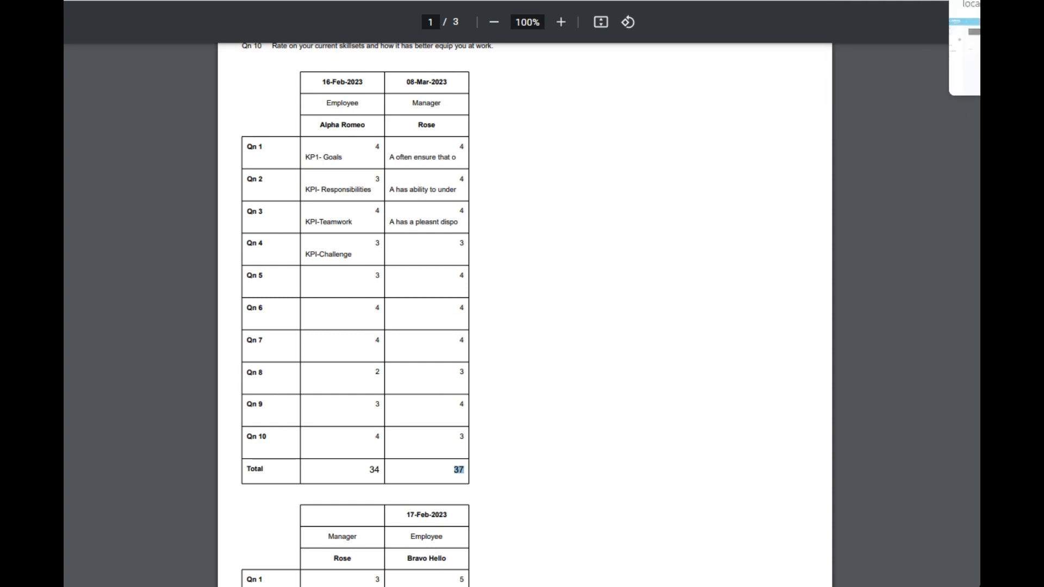
left_click(892, 1)
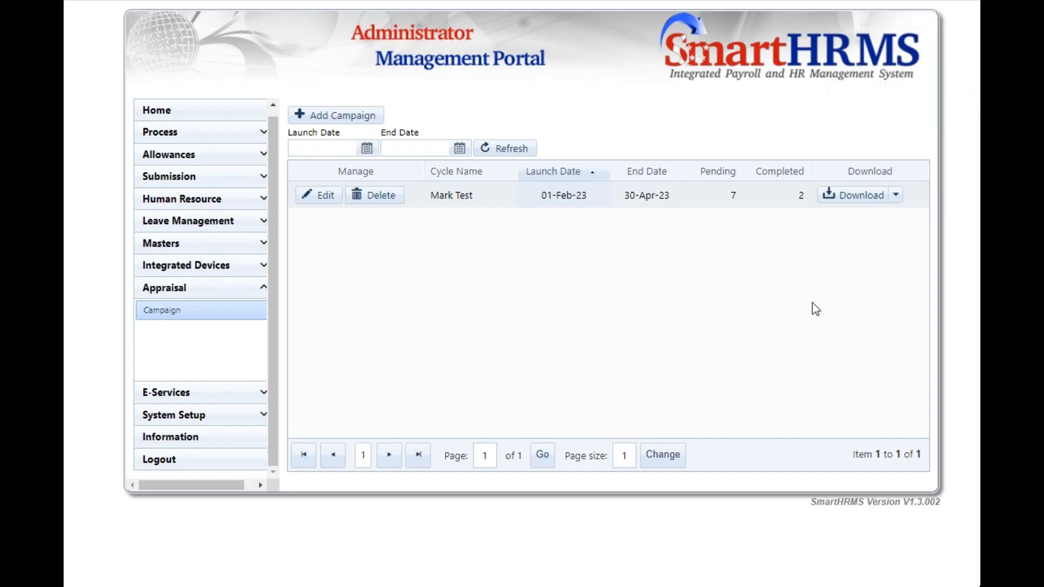
Download the Mark Test campaign's chart, view the ranking by manager, and return to the campaign list
left_click(876, 203)
left_click(862, 257)
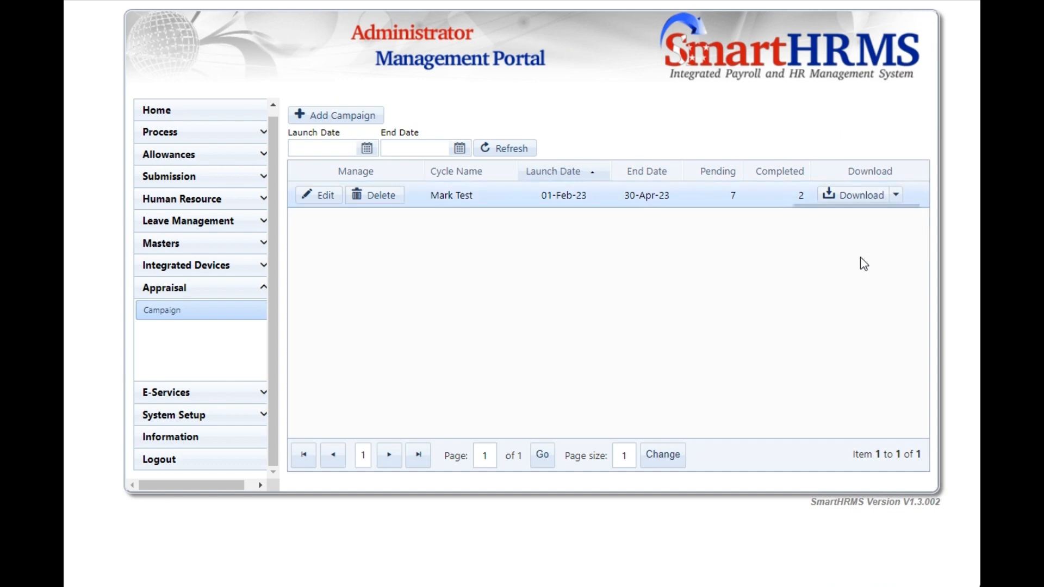
key("Return")
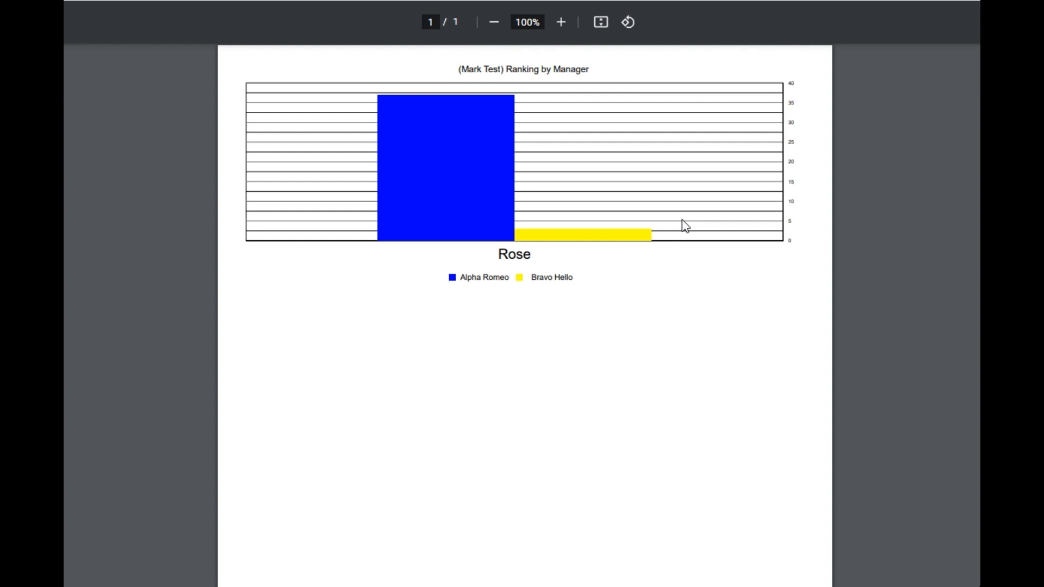
left_click(849, 1)
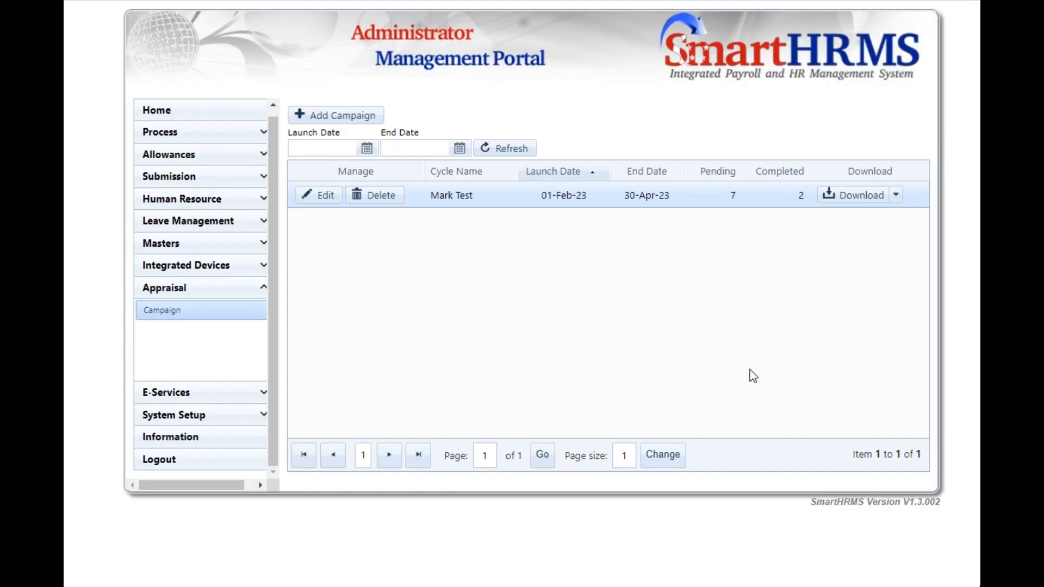